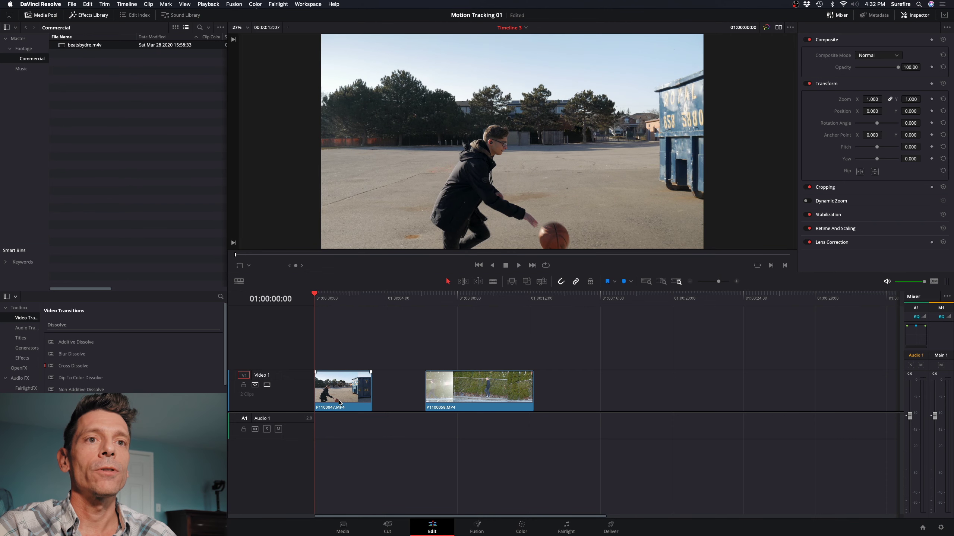
- Select P1100047.MP4 on Video 1, play it through once, and return to the start
{"action": "left_click", "coordinate": [339, 400]}
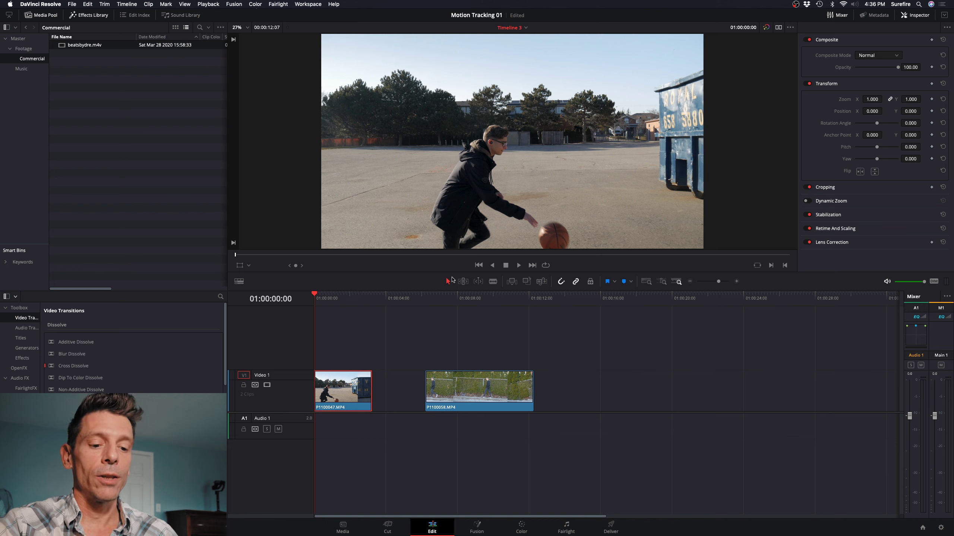
{"action": "key", "text": "space"}
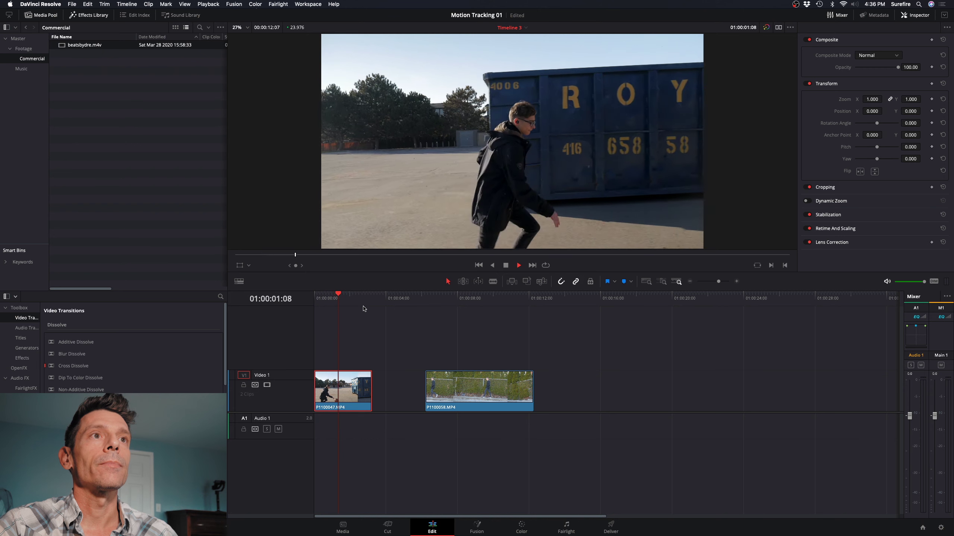
{"action": "key", "text": "space"}
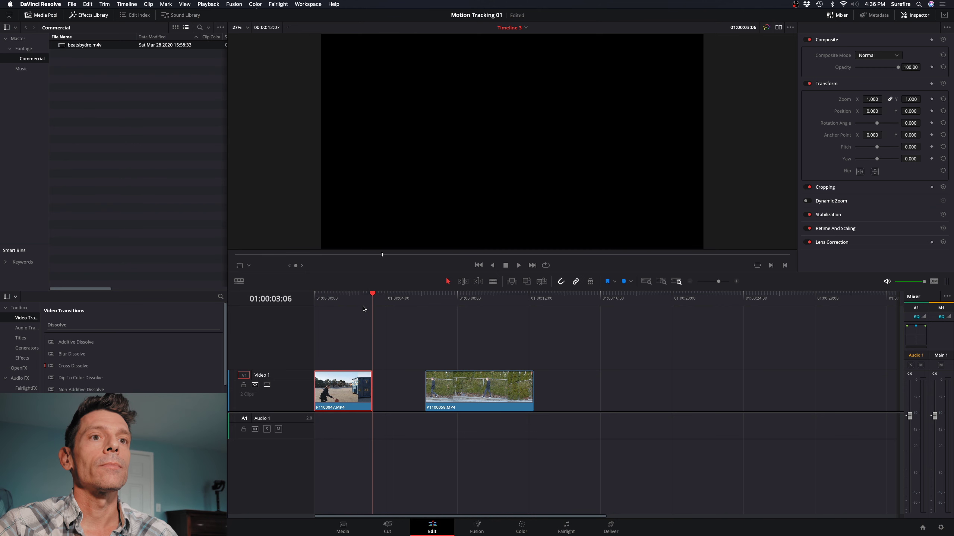
{"action": "key", "text": "Home"}
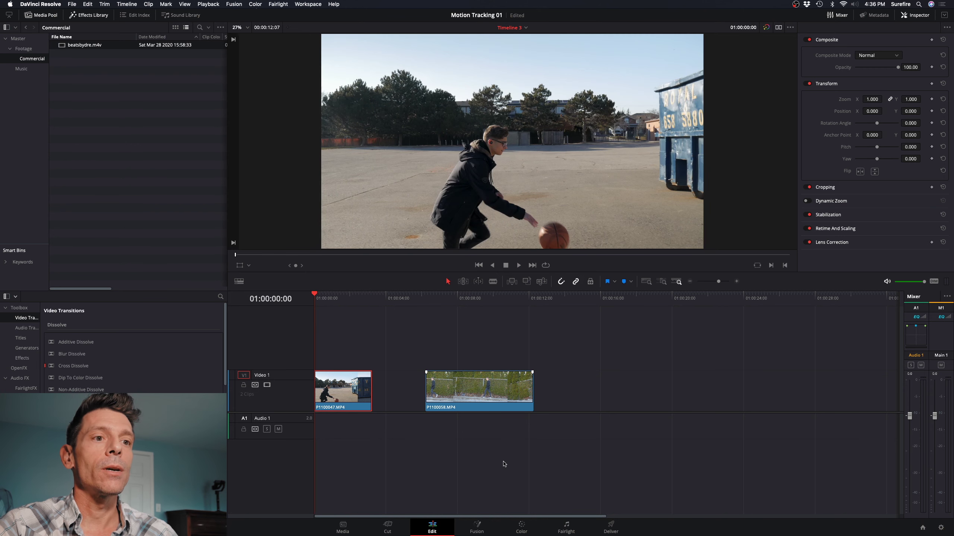
- On the Color page, set the Tracker to Stabilizer mode using the Classic Stabilizer controls
{"action": "left_click", "coordinate": [522, 528]}
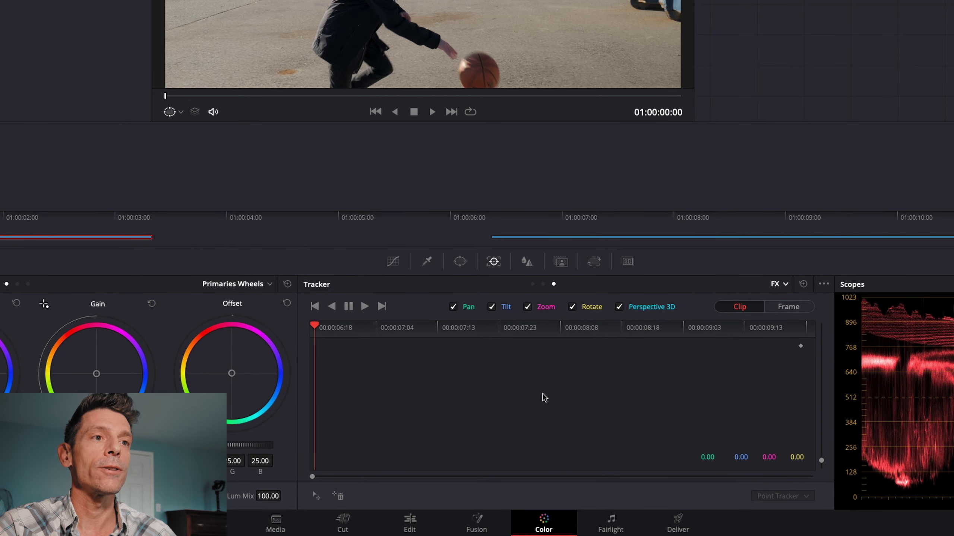
{"action": "left_click", "coordinate": [774, 287]}
{"action": "left_click", "coordinate": [730, 311]}
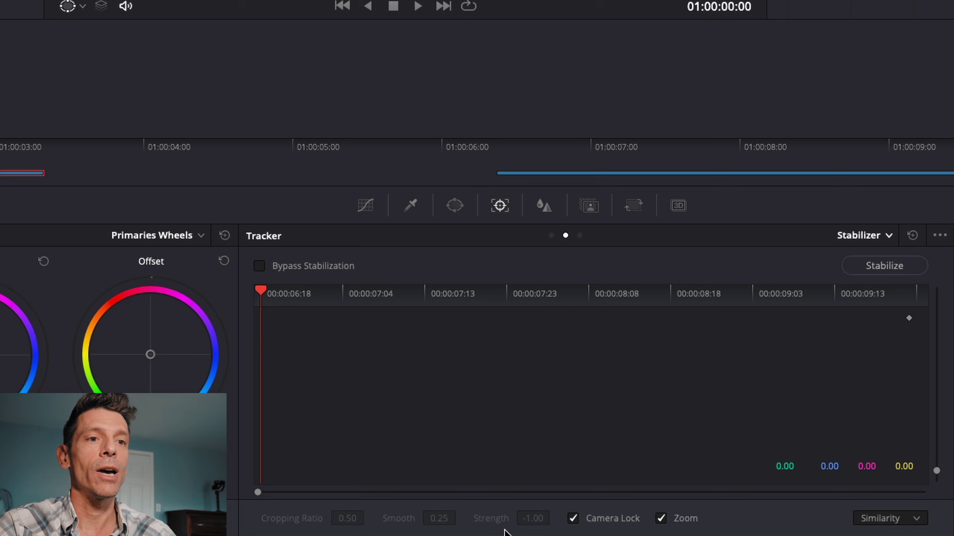
{"action": "left_click", "coordinate": [818, 237]}
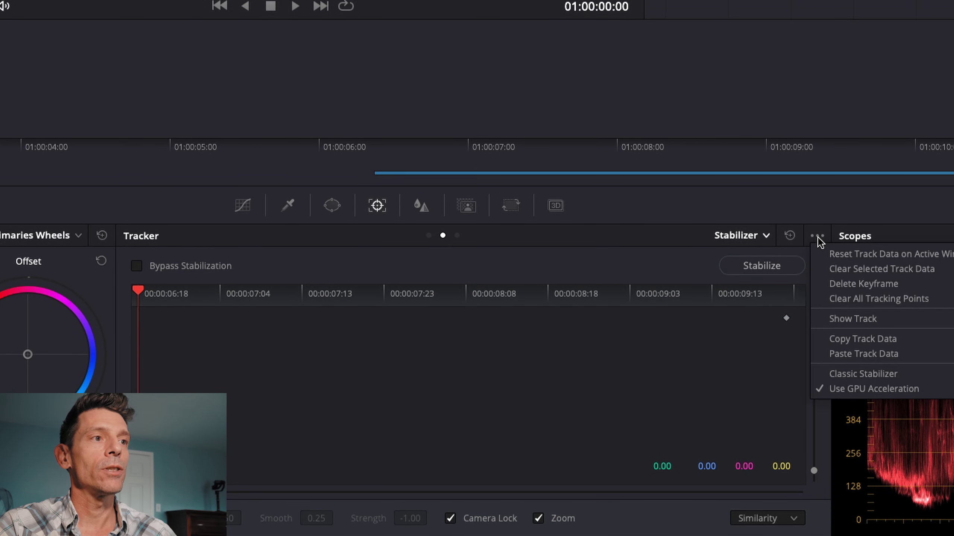
{"action": "left_click", "coordinate": [850, 375]}
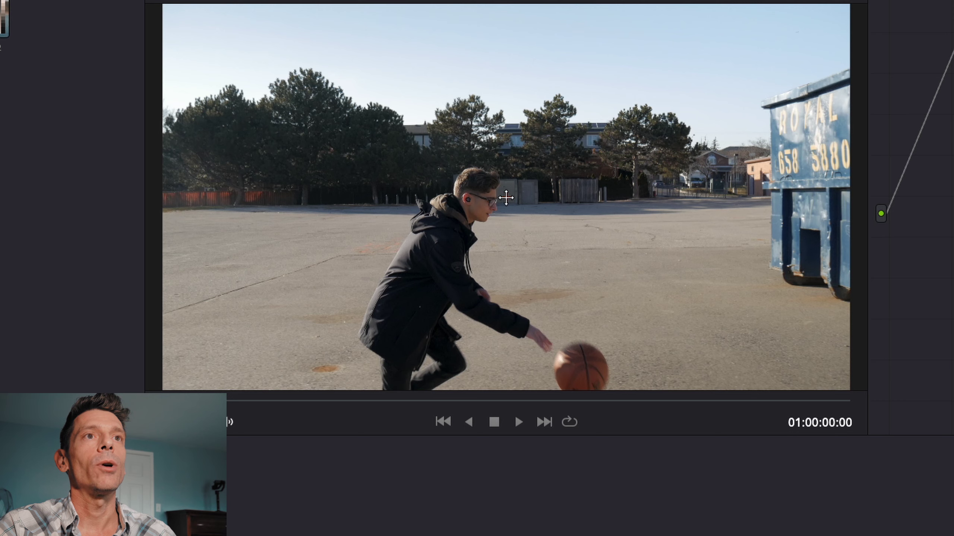
- Lock the tracking point onto the player's earbud, track it forward, and review the result
{"action": "left_click_drag", "start_coordinate": [506, 197], "coordinate": [468, 199]}
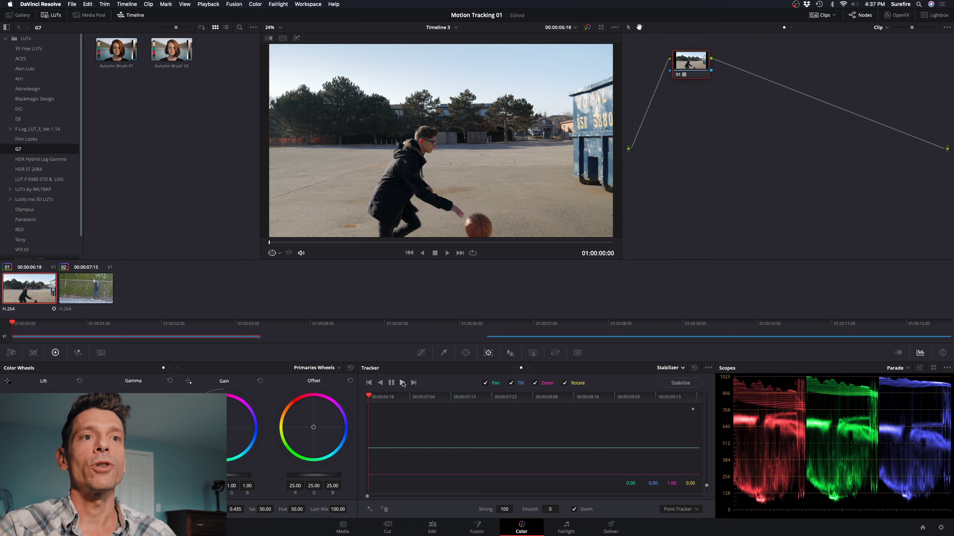
{"action": "left_click", "coordinate": [402, 382]}
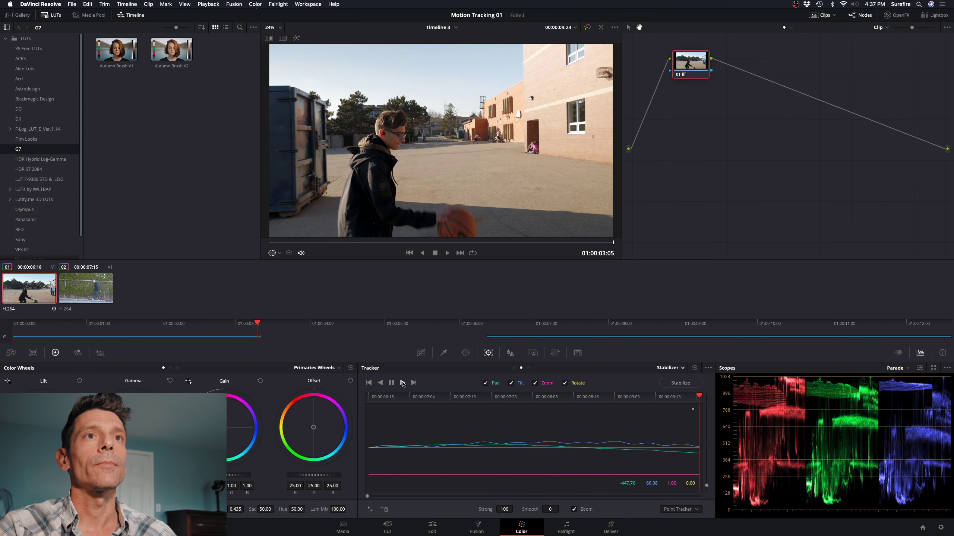
{"action": "left_click_drag", "start_coordinate": [571, 398], "coordinate": [374, 400]}
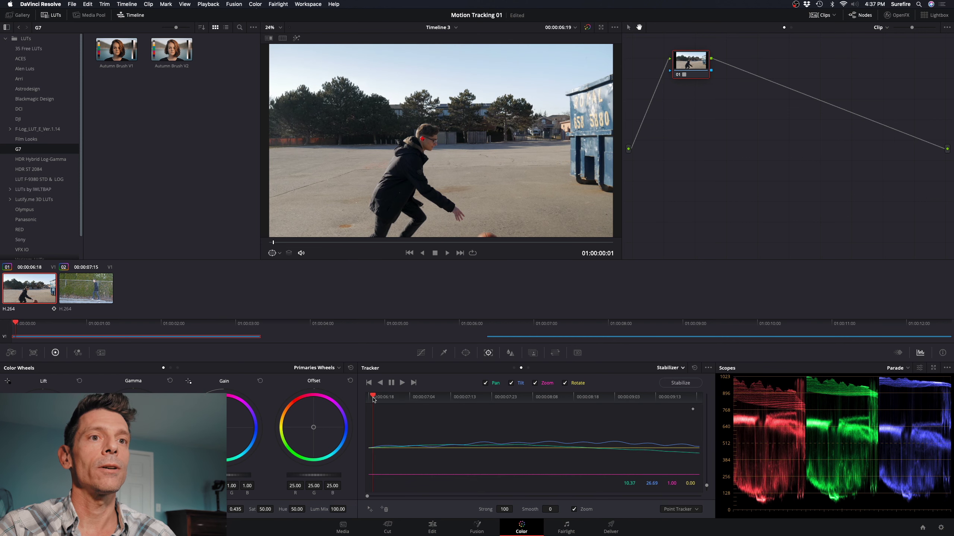
{"action": "key", "text": "space"}
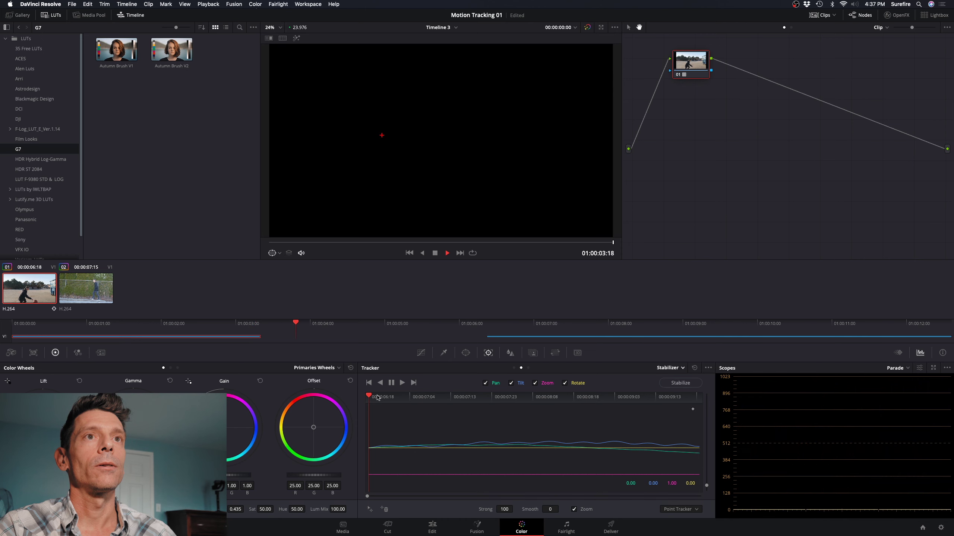
{"action": "key", "text": "space"}
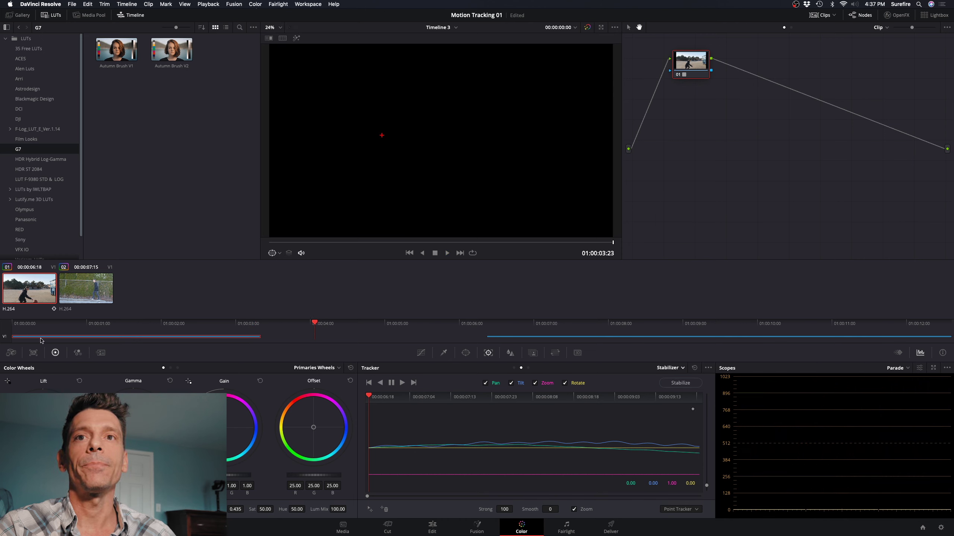
{"action": "left_click_drag", "start_coordinate": [37, 333], "coordinate": [1, 329]}
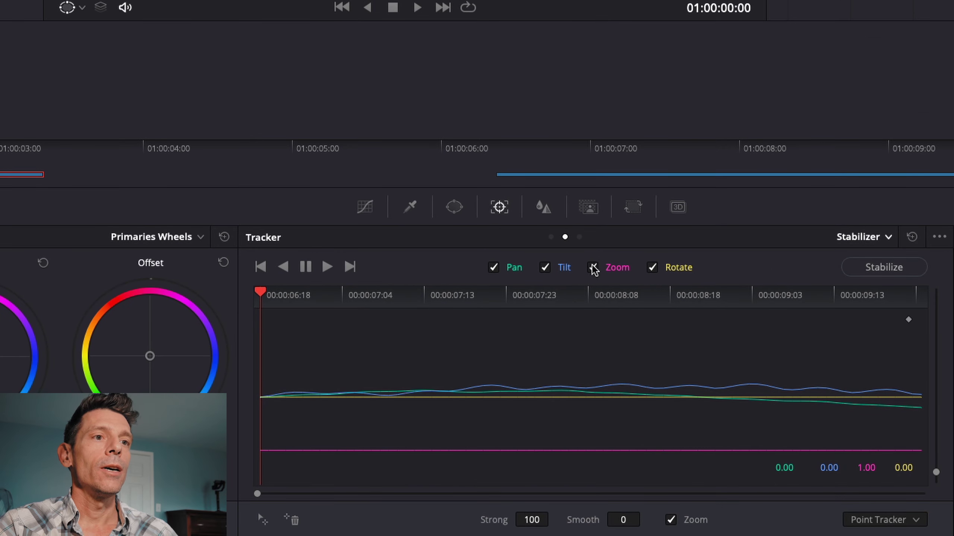
- Stabilize the basketball clip without zoom, replay it twice, then select clip 02
{"action": "left_click", "coordinate": [593, 267]}
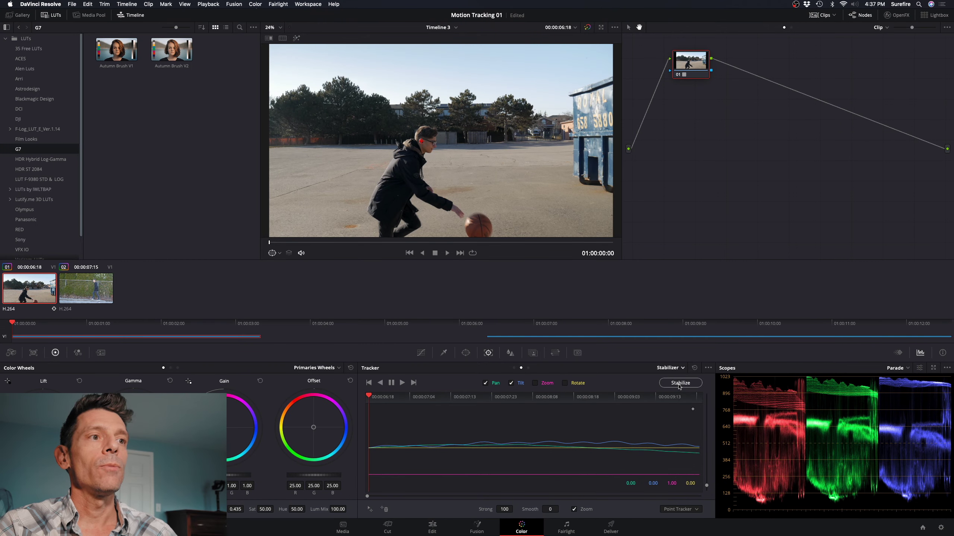
{"action": "left_click", "coordinate": [679, 383]}
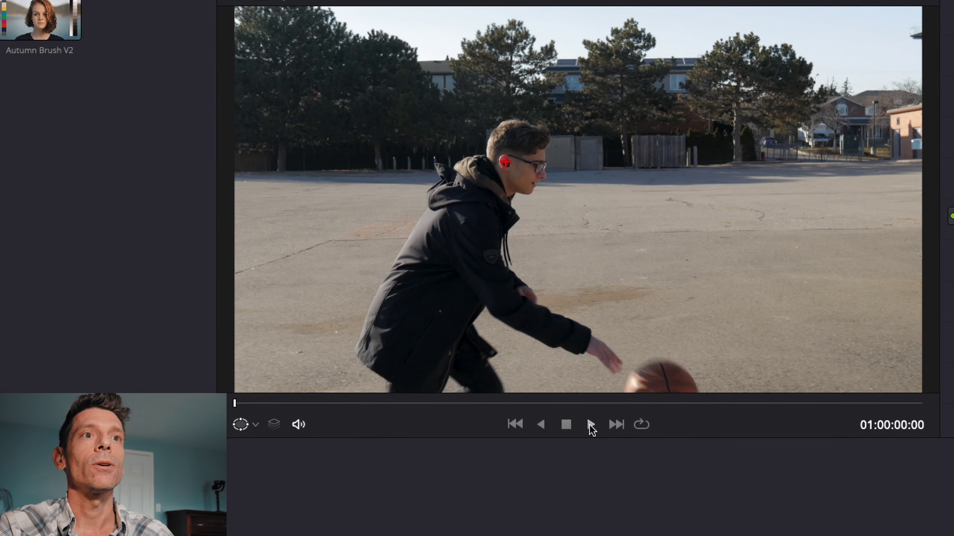
{"action": "left_click", "coordinate": [589, 425]}
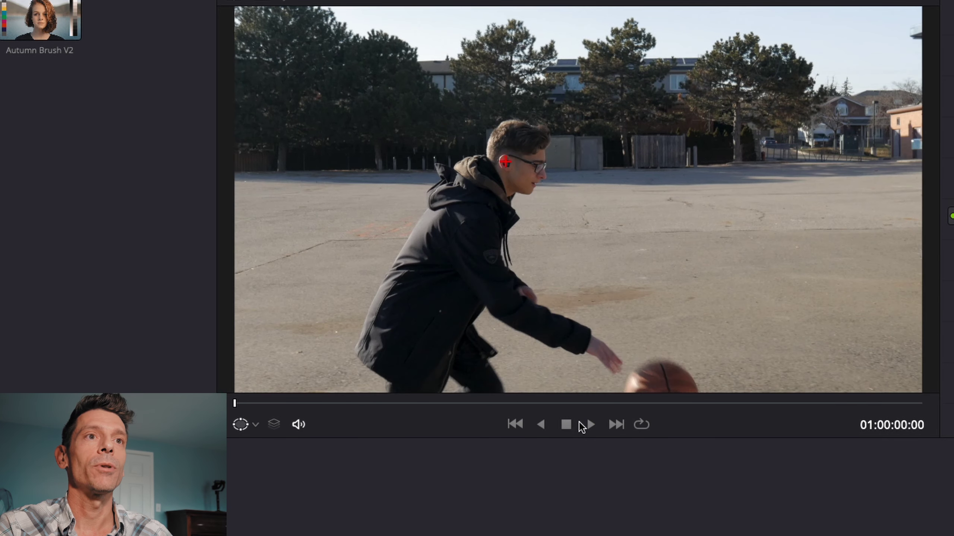
{"action": "left_click", "coordinate": [591, 424]}
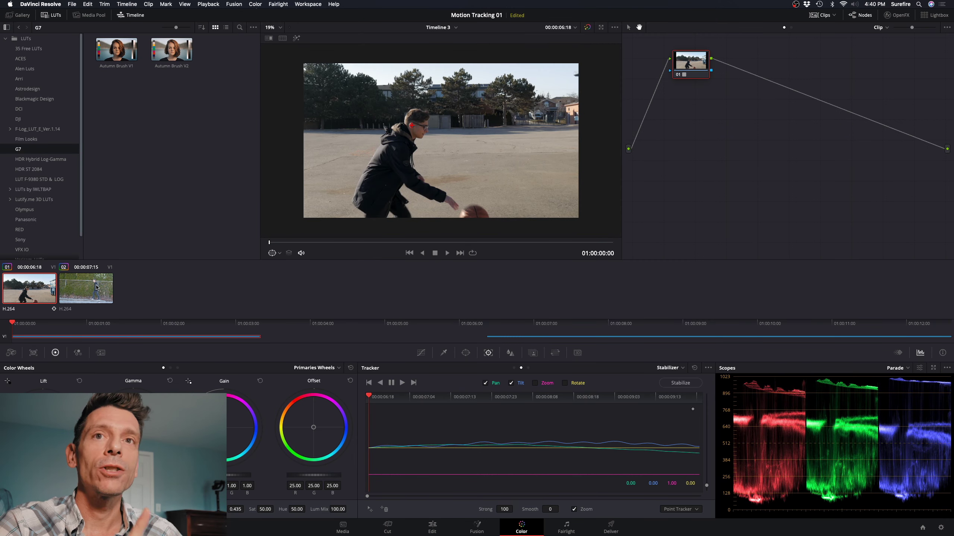
{"action": "left_click", "coordinate": [96, 287]}
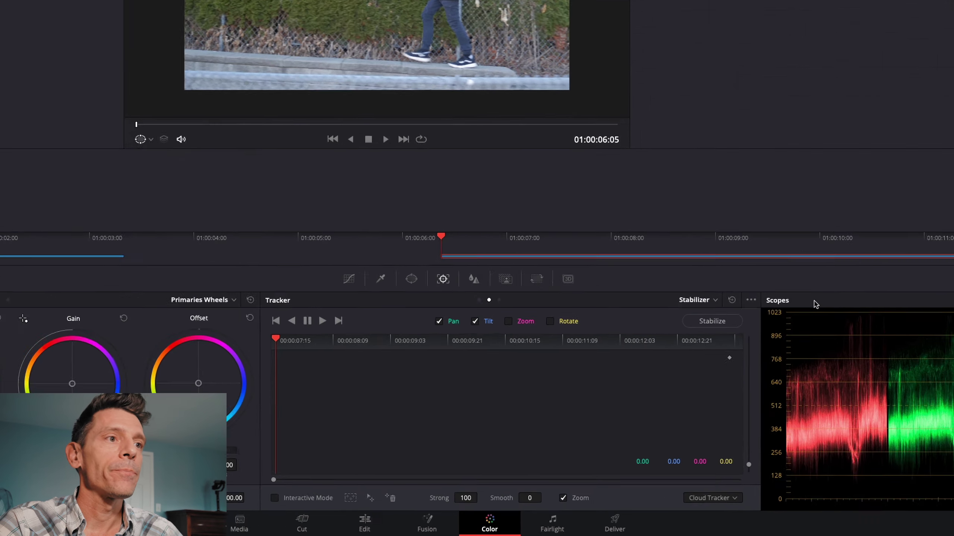
- Change the walking clip's tracker dropdown from Cloud Tracker to Point Tracker
{"action": "left_click", "coordinate": [708, 368]}
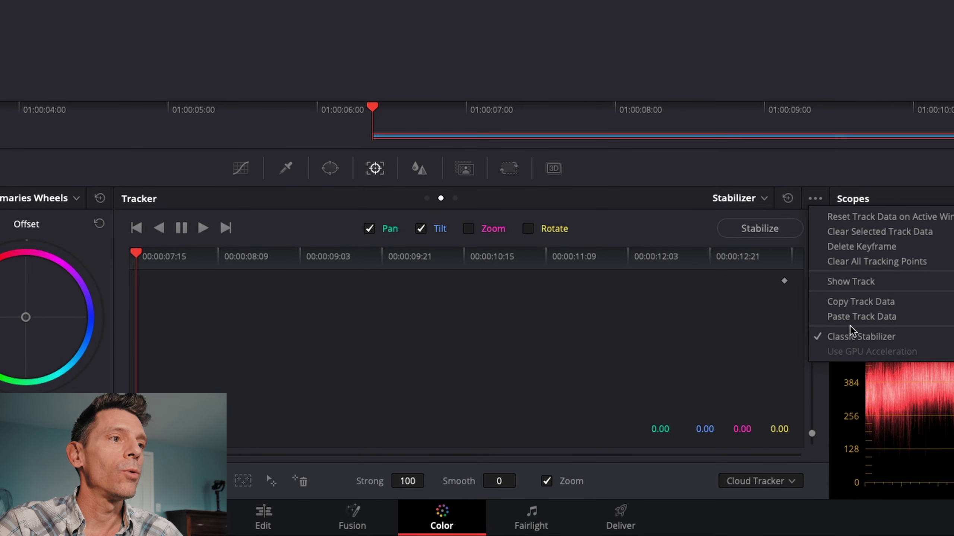
{"action": "left_click", "coordinate": [713, 347]}
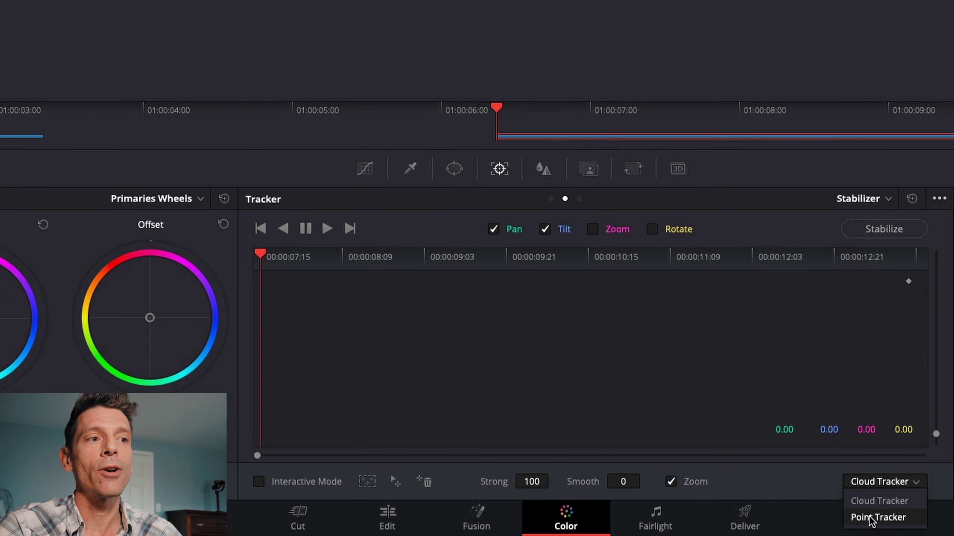
{"action": "left_click", "coordinate": [871, 519]}
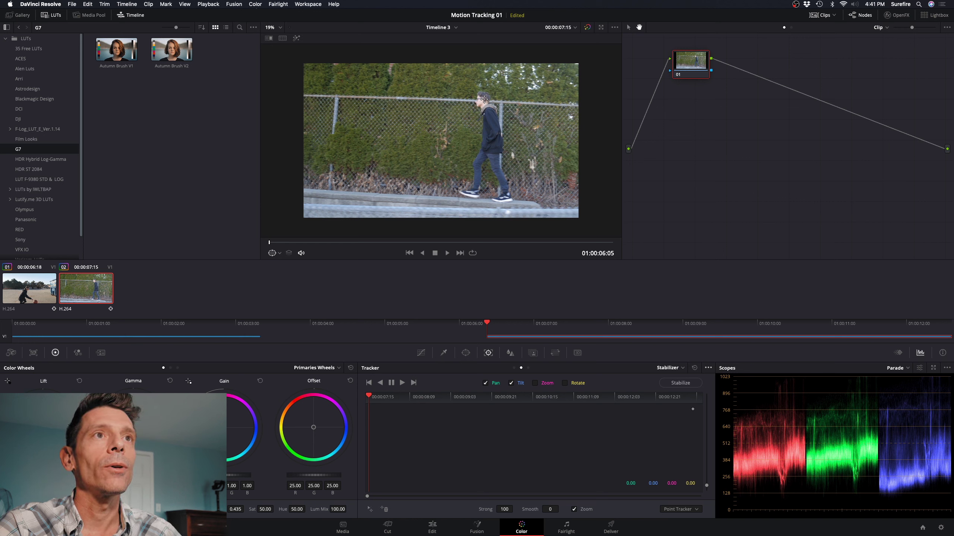
- Track a point on the walker's ear, stabilize the walking clip, and play it from frame one
{"action": "left_click", "coordinate": [484, 98]}
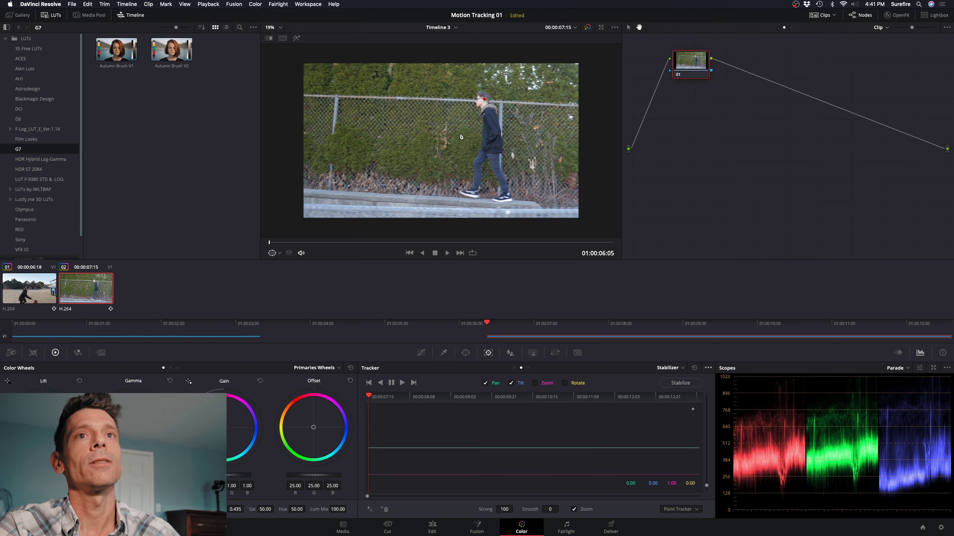
{"action": "left_click", "coordinate": [401, 383]}
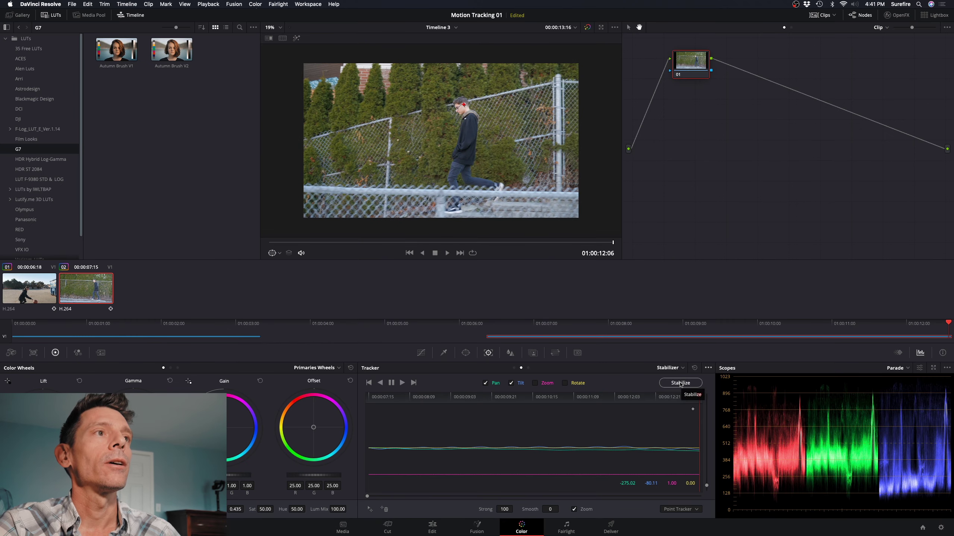
{"action": "left_click", "coordinate": [681, 383]}
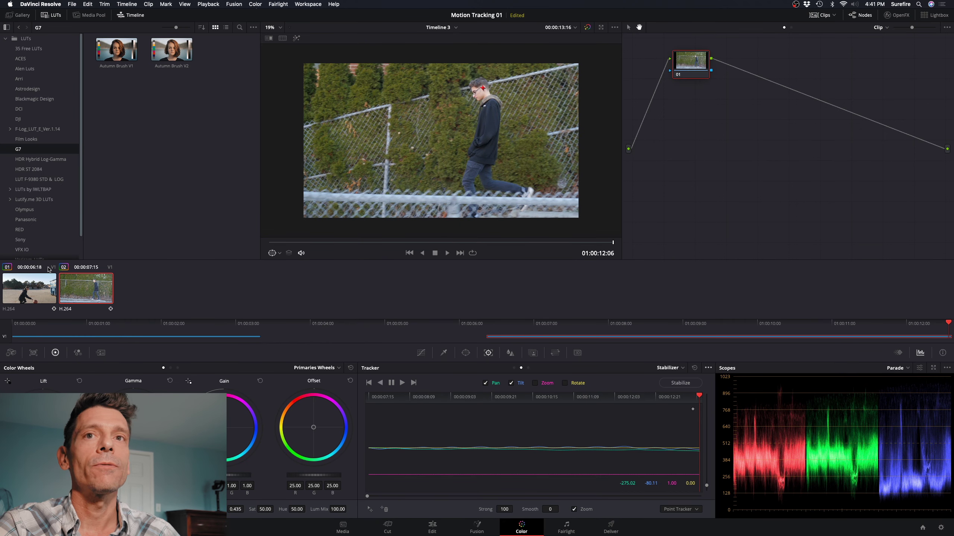
{"action": "left_click_drag", "start_coordinate": [311, 242], "coordinate": [251, 247]}
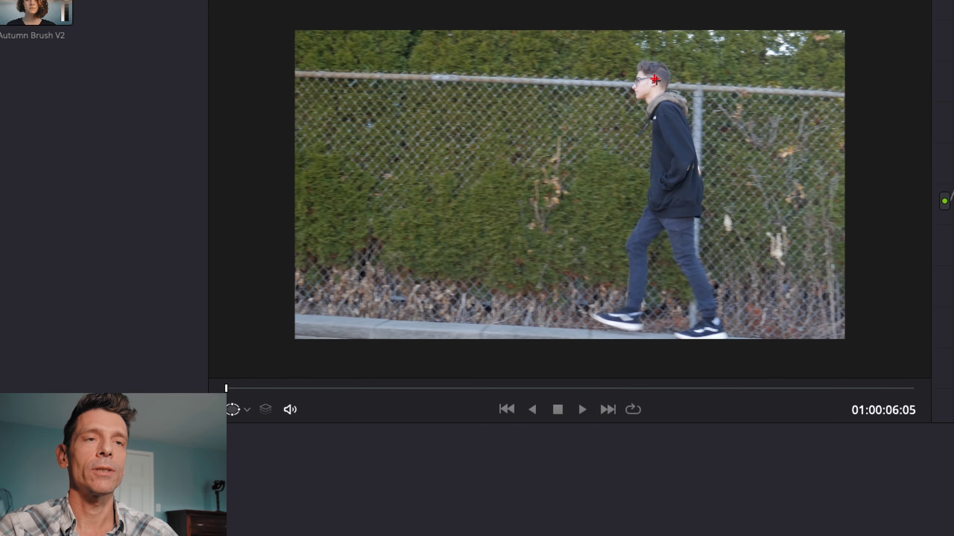
{"action": "key", "text": "space"}
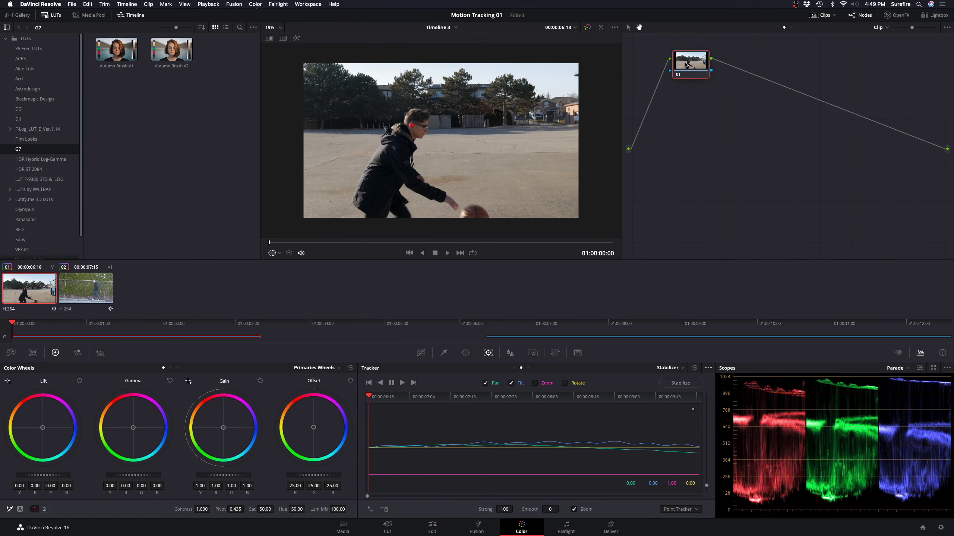
- Drop the Autumn Brush V2 LUT on clip 01's node and Autumn Brush V1 on clip 02's
{"action": "mouse_move", "coordinate": [172, 49]}
{"action": "left_mouse_down"}
{"action": "mouse_move", "coordinate": [702, 117]}
{"action": "mouse_move", "coordinate": [690, 62]}
{"action": "left_mouse_up"}
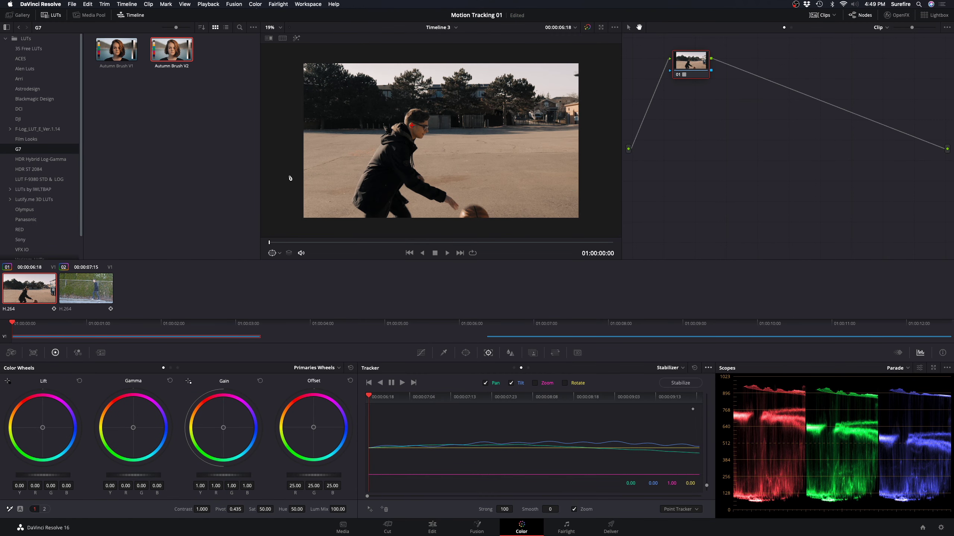
{"action": "left_click", "coordinate": [111, 286]}
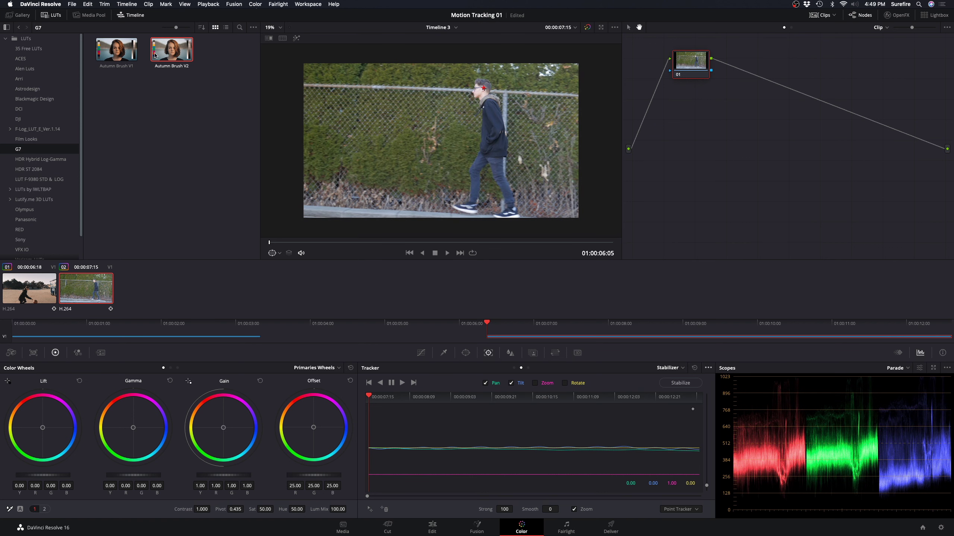
{"action": "mouse_move", "coordinate": [124, 51]}
{"action": "left_mouse_down"}
{"action": "mouse_move", "coordinate": [593, 99]}
{"action": "mouse_move", "coordinate": [693, 79]}
{"action": "left_mouse_up"}
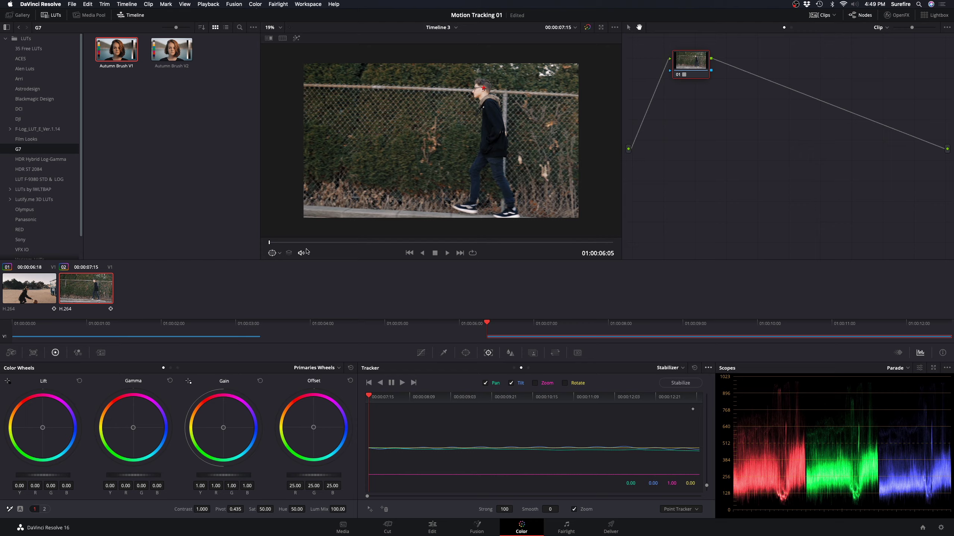